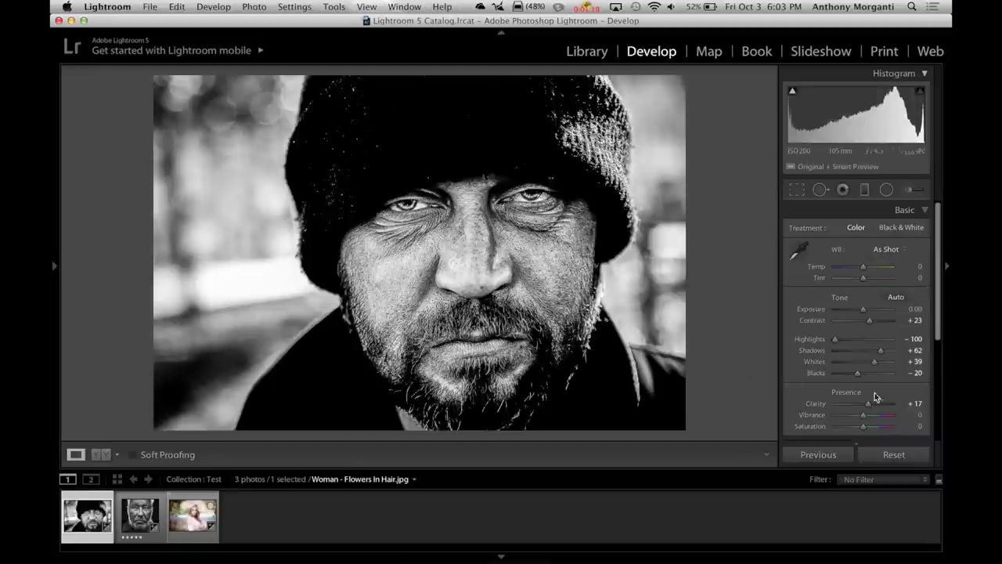
Step: View the gray-haired man's photo, then 'Woman - Flowers In Hair.jpg' (Contrast -40, Clarity -38)
{"action": "left_click", "coordinate": [139, 514]}
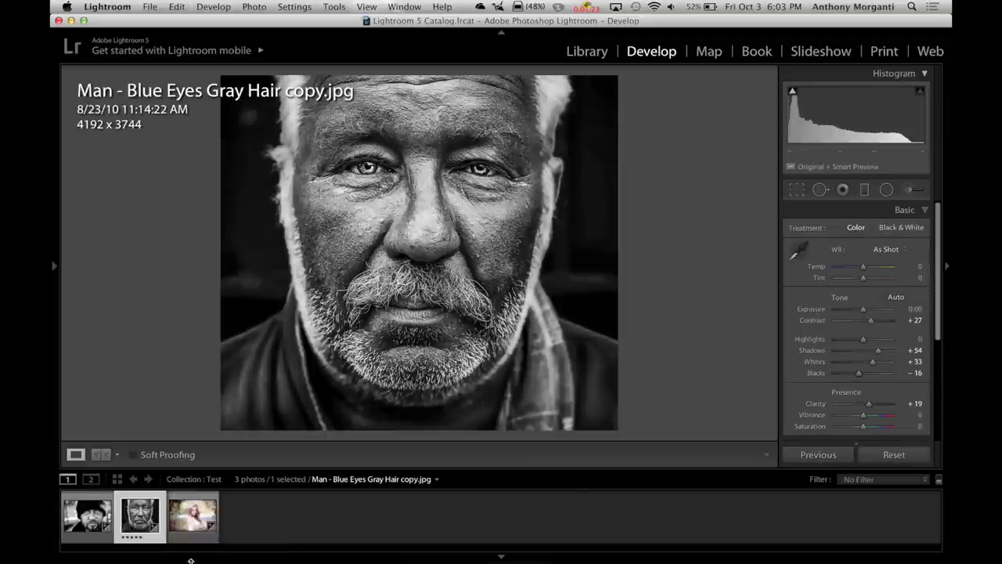
{"action": "left_click", "coordinate": [185, 519]}
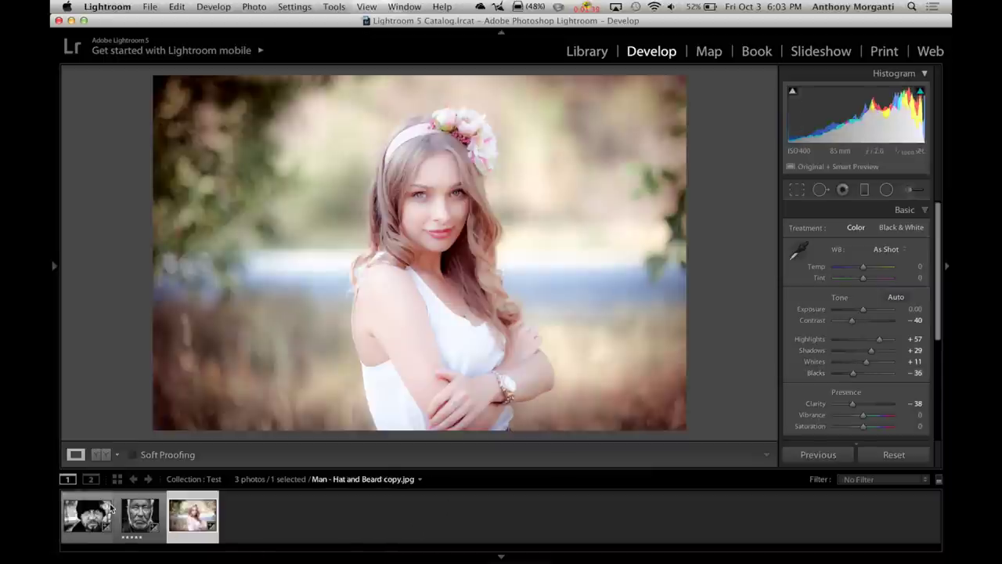
Step: Select the three Test photos, from 'Man - Hat and Beard copy.jpg' through the last thumbnail
{"action": "mouse_move", "coordinate": [138, 520]}
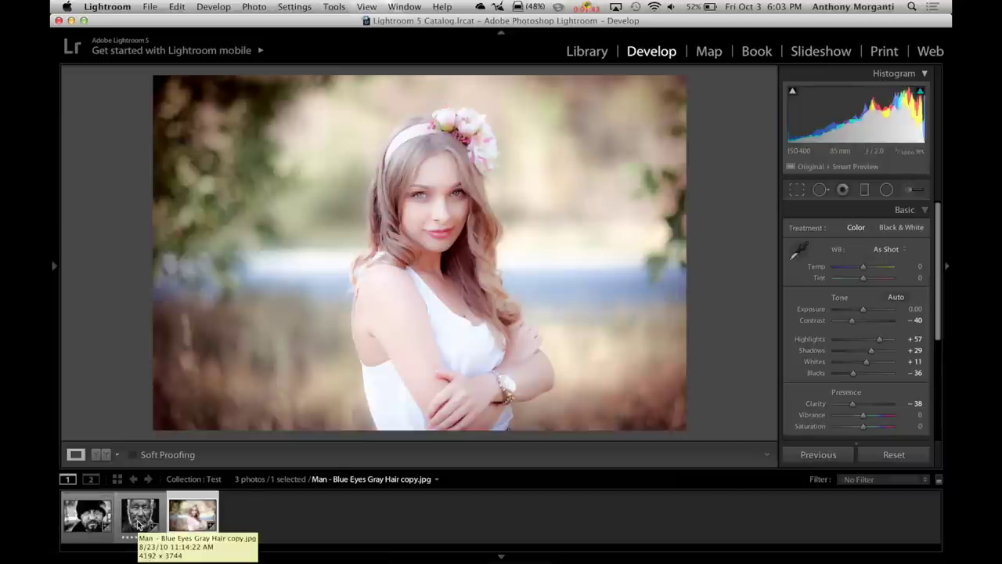
{"action": "left_click", "coordinate": [137, 522], "text": "super"}
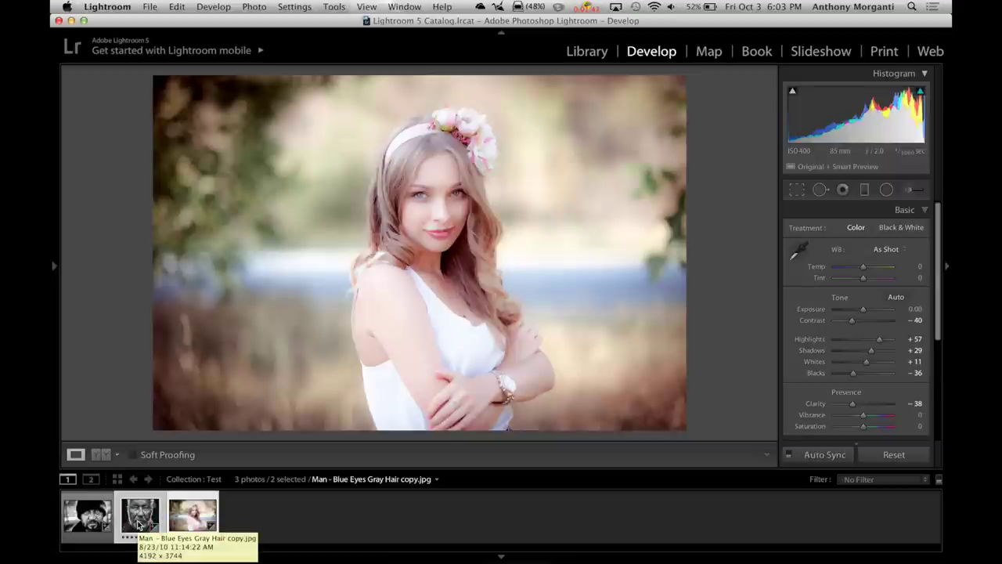
{"action": "left_click", "coordinate": [141, 523], "text": "super"}
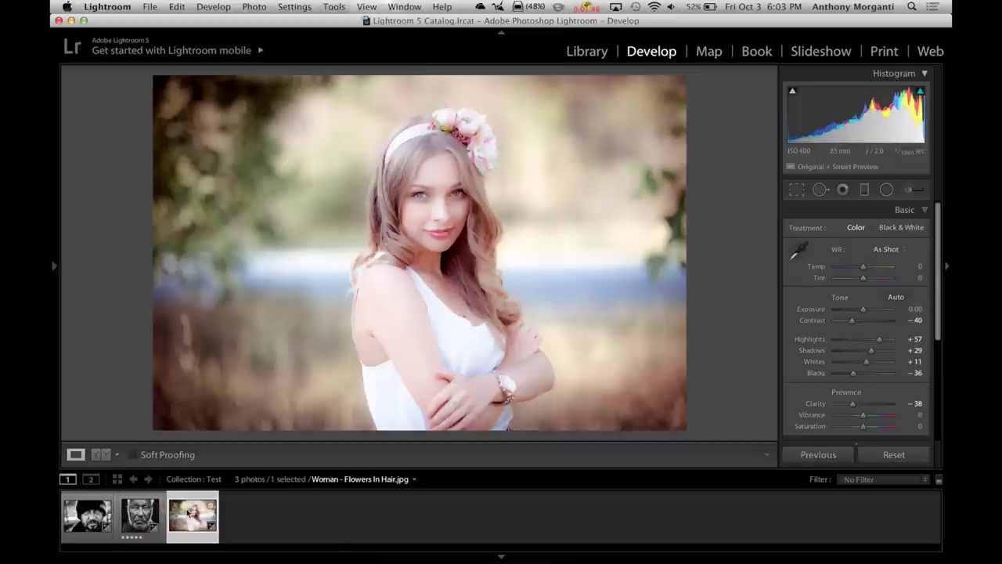
{"action": "left_click", "coordinate": [87, 516]}
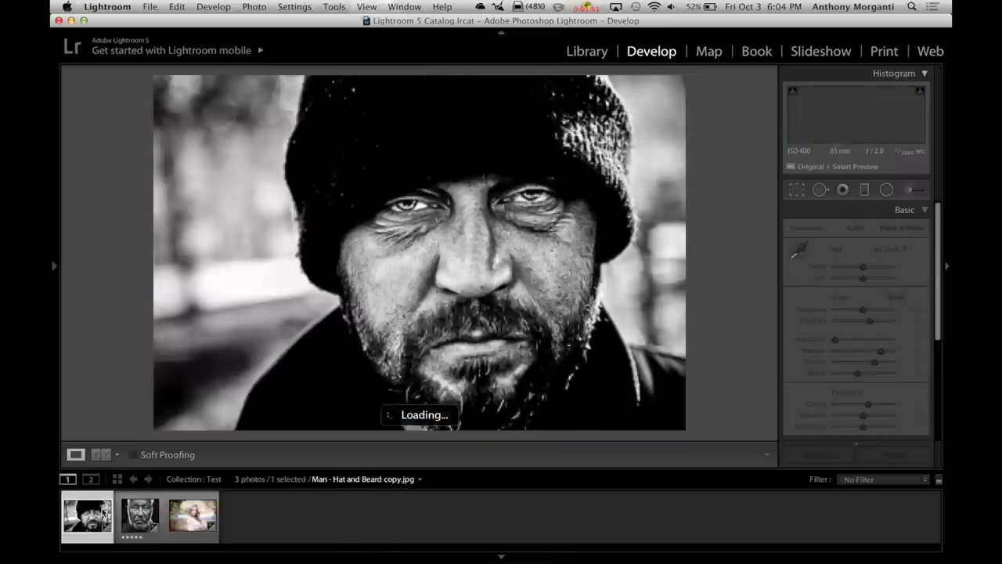
{"action": "left_click", "coordinate": [191, 518], "text": "shift"}
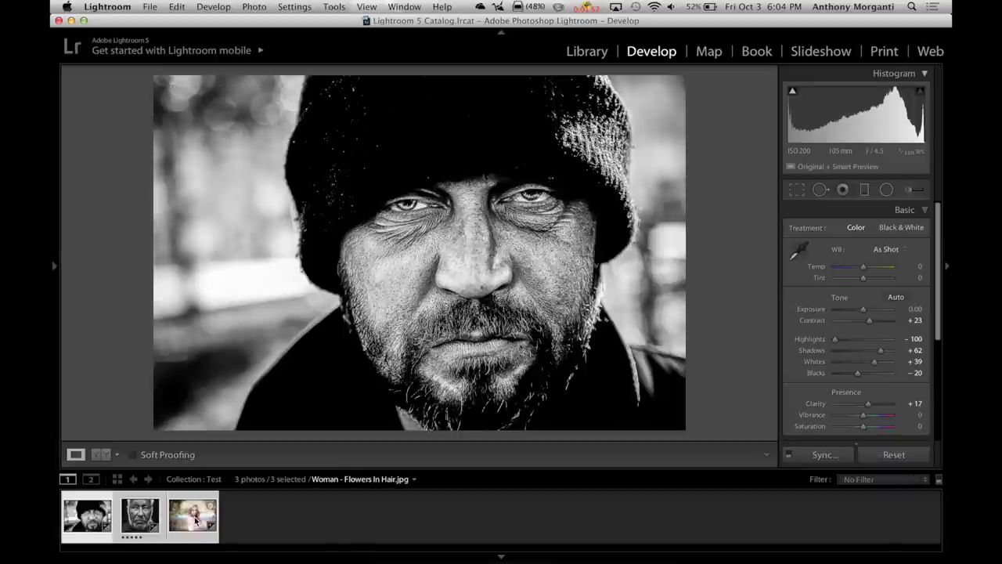
Step: Start File > Export as Catalog and name the catalog 'Test'
{"action": "left_click", "coordinate": [150, 7]}
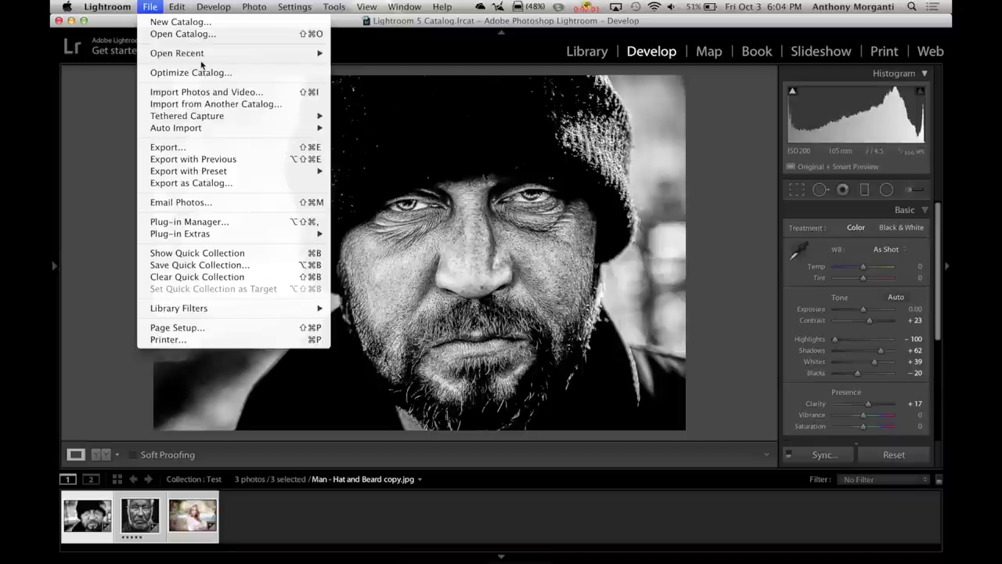
{"action": "left_click", "coordinate": [229, 184]}
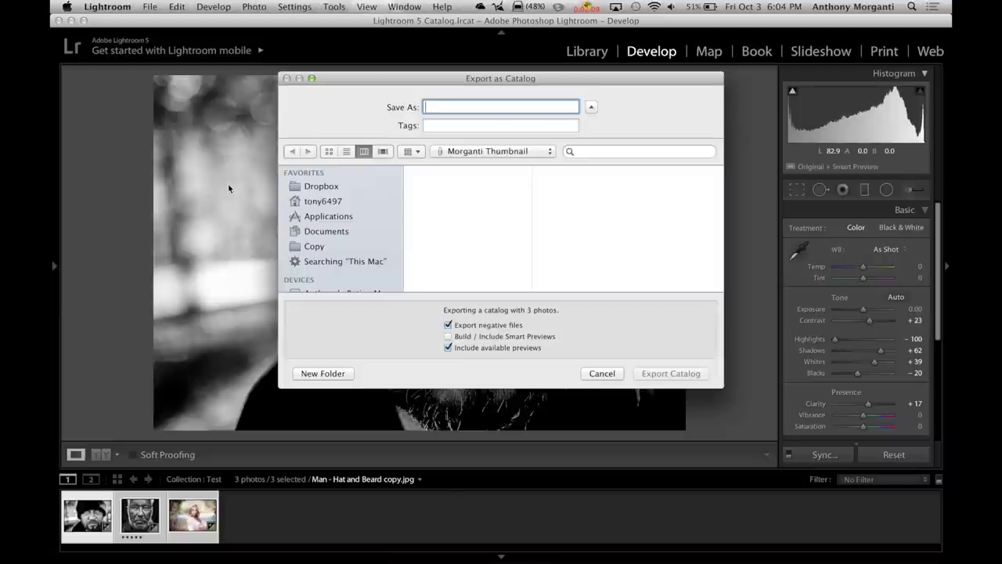
{"action": "type", "text": "Test"}
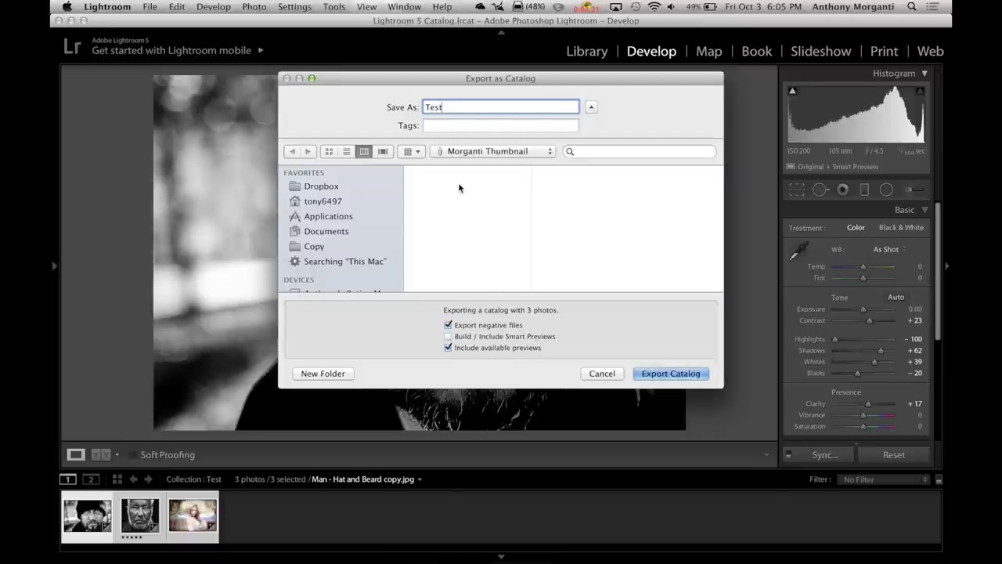
Step: Export the three photos as the Test catalog to the thumb drive, then quit Lightroom
{"action": "scroll", "coordinate": [376, 234], "scroll_direction": "down", "scroll_amount": 10}
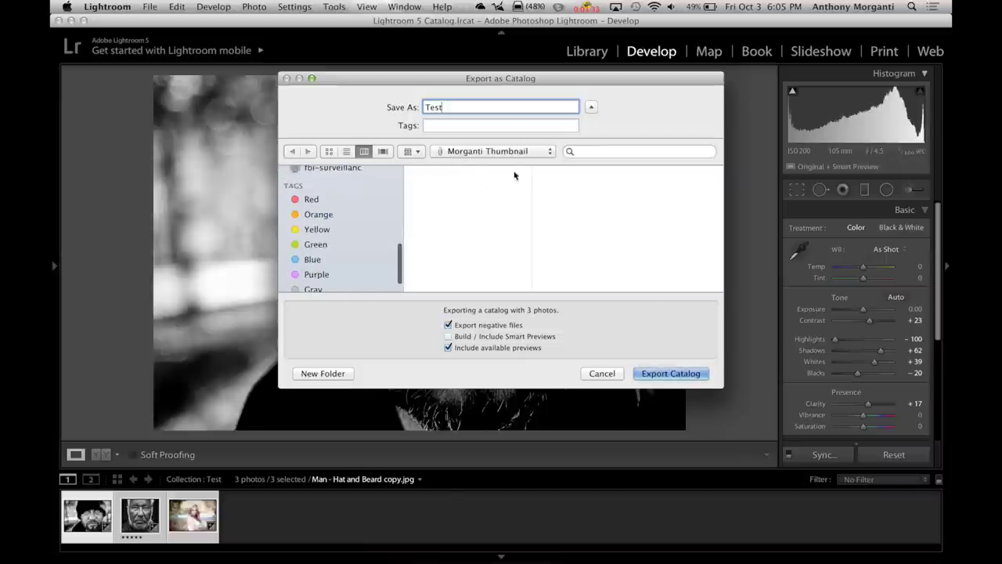
{"action": "scroll", "coordinate": [384, 196], "scroll_direction": "up", "scroll_amount": 8}
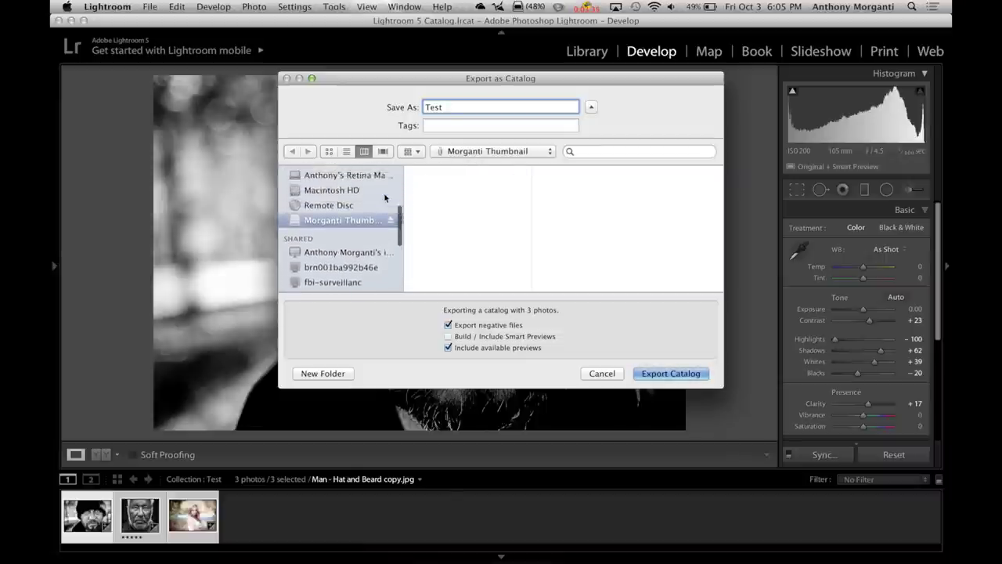
{"action": "scroll", "coordinate": [384, 196], "scroll_direction": "up", "scroll_amount": 1}
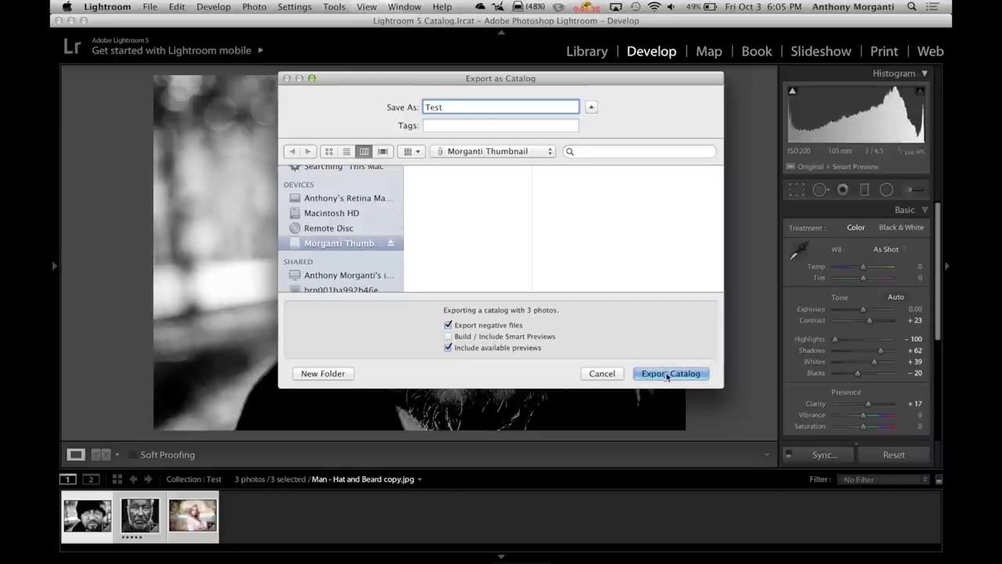
{"action": "left_click", "coordinate": [667, 375]}
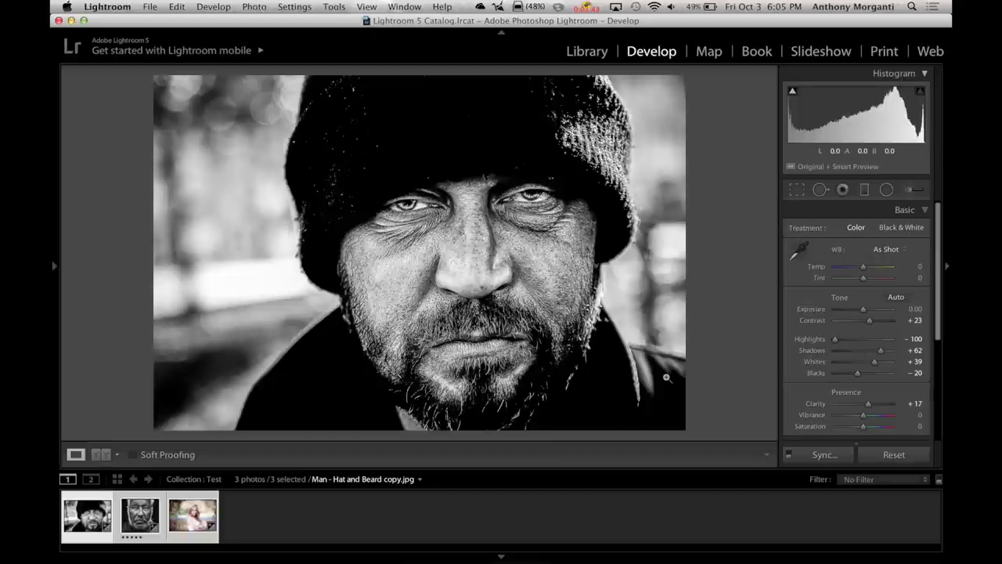
{"action": "left_click", "coordinate": [115, 11]}
Step: Confirm quitting Lightroom and eject the thumb drive from the desktop
{"action": "left_click", "coordinate": [127, 160]}
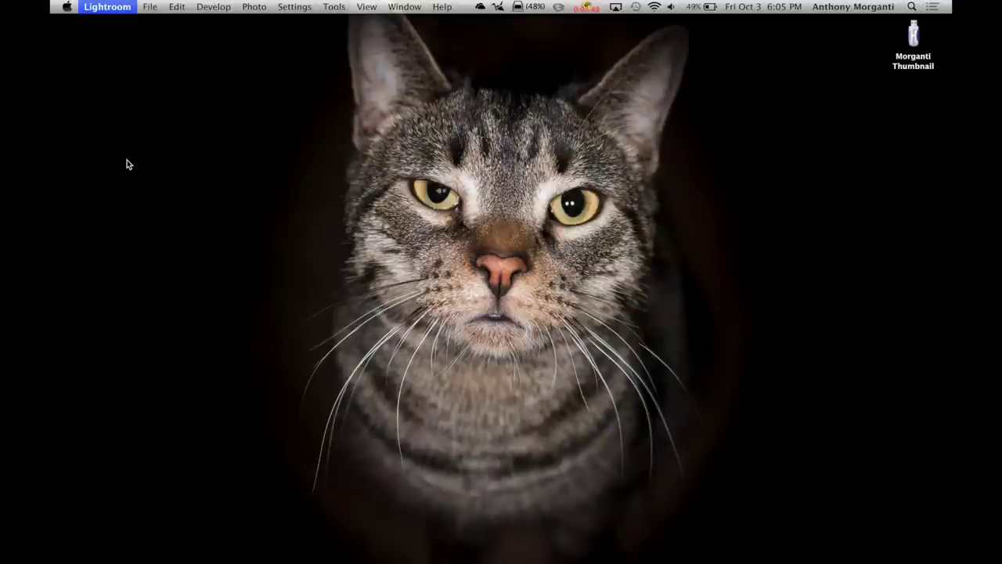
{"action": "right_click", "coordinate": [914, 39]}
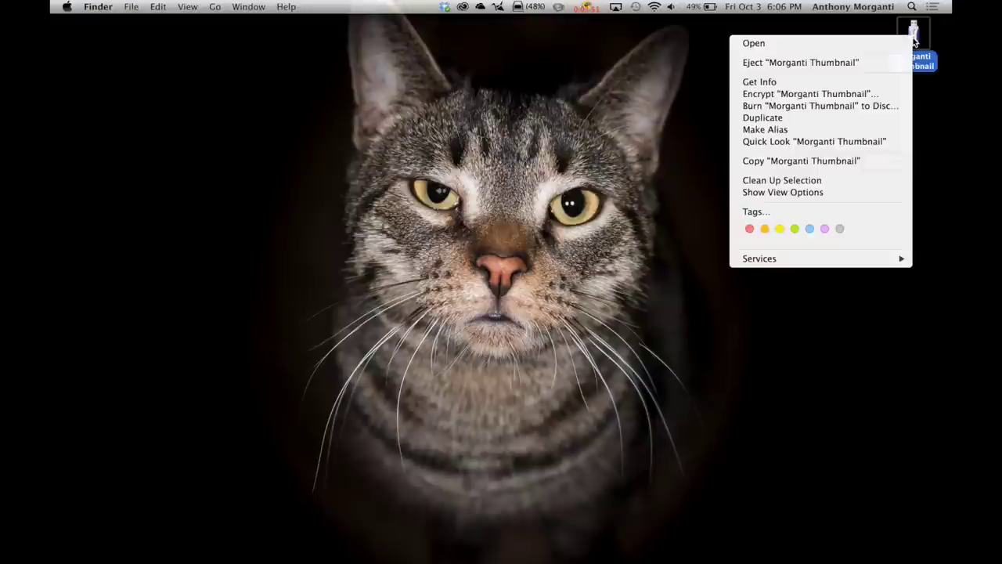
{"action": "left_click", "coordinate": [850, 61]}
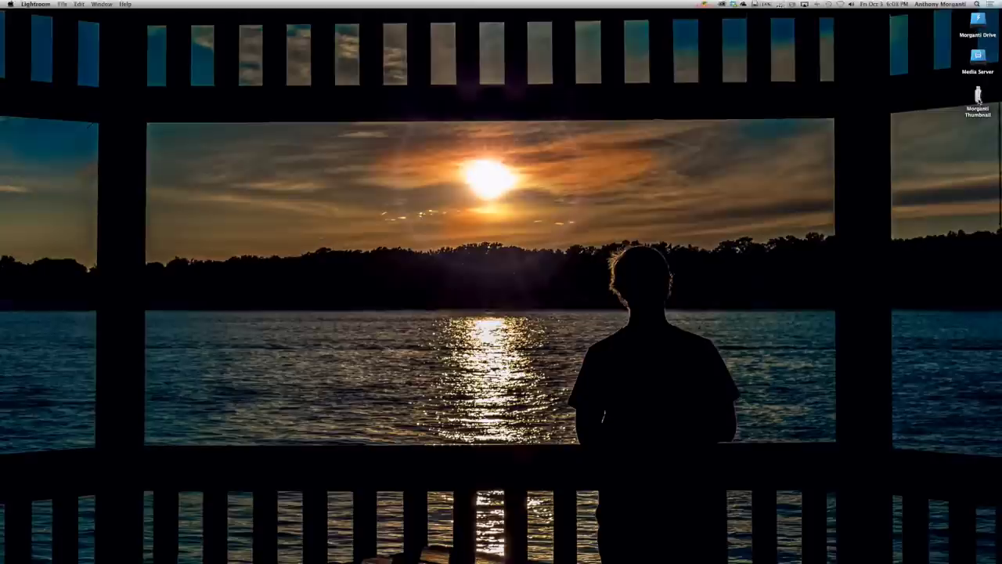
Step: Restore the Lightroom window from the Dock on the second Mac
{"action": "mouse_move", "coordinate": [619, 560]}
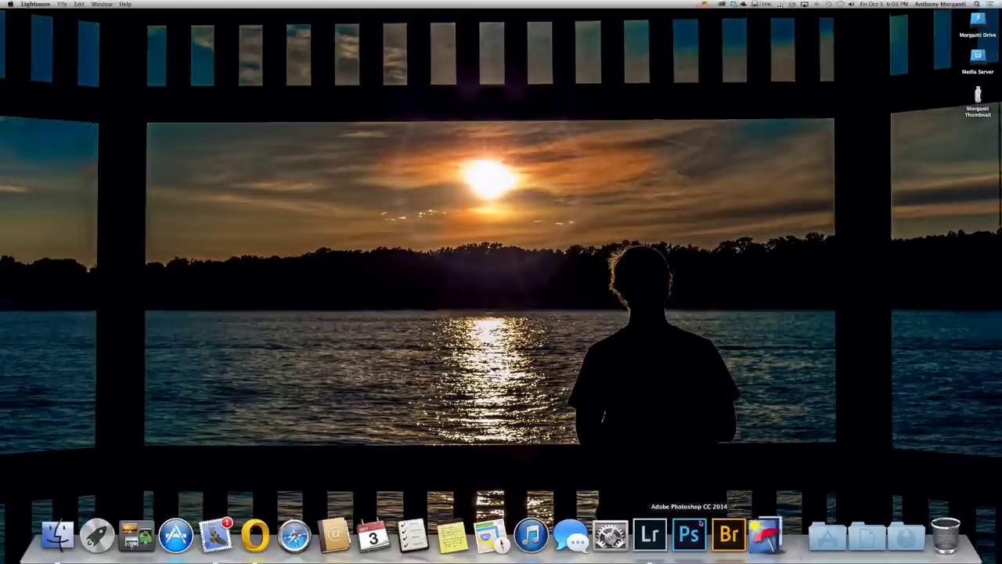
{"action": "left_click", "coordinate": [660, 535]}
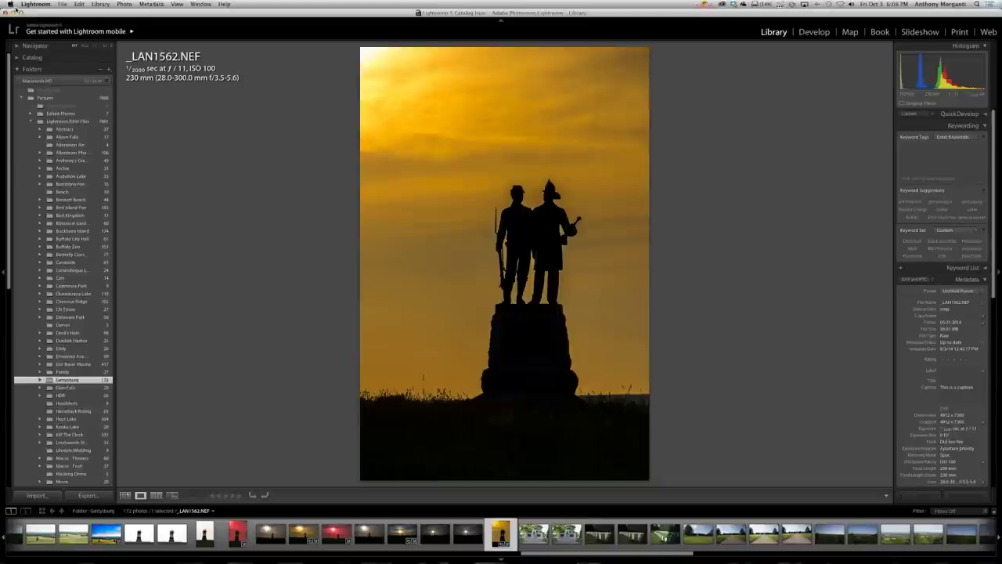
Step: Import from Another Catalog, choosing Test.lrcat in the Test folder on Morganti Thumbnail
{"action": "left_click", "coordinate": [65, 5]}
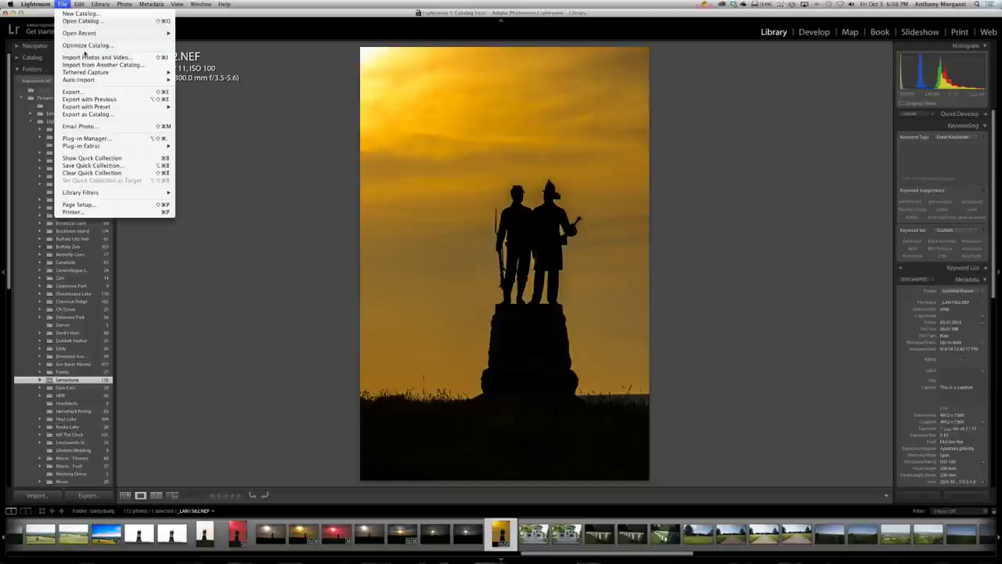
{"action": "left_click", "coordinate": [130, 66]}
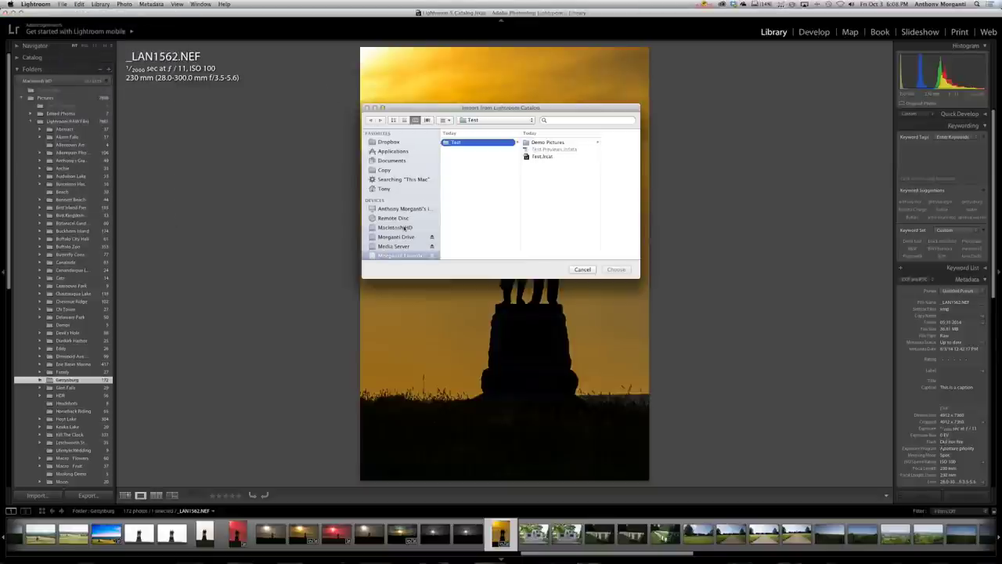
{"action": "scroll", "coordinate": [391, 200], "scroll_direction": "down", "scroll_amount": 3}
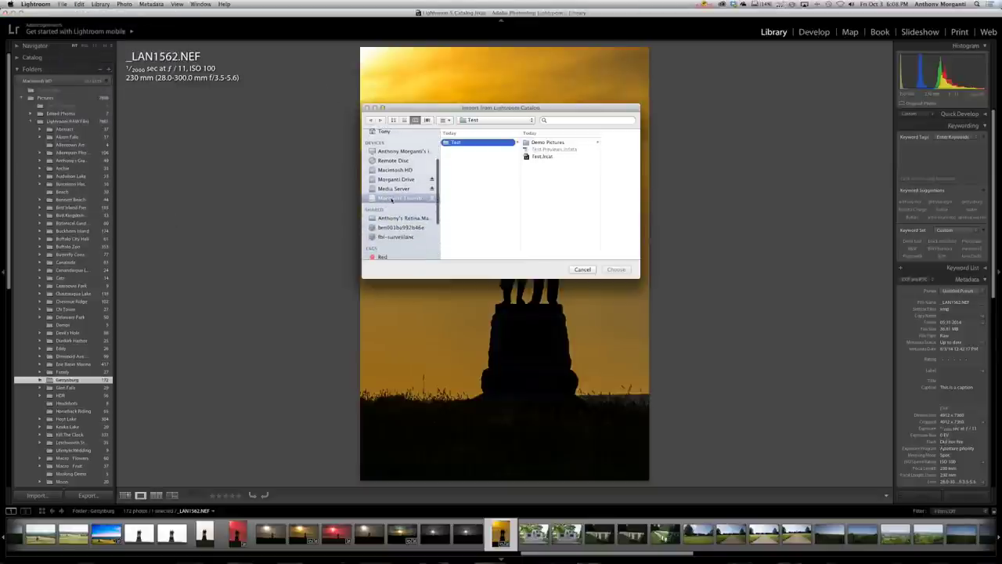
{"action": "left_click", "coordinate": [400, 198]}
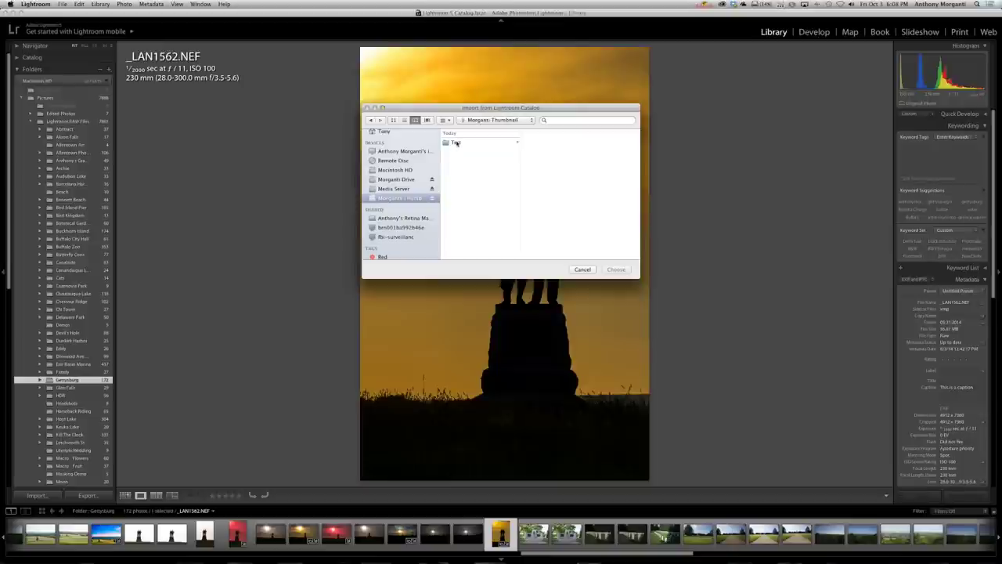
{"action": "left_click", "coordinate": [451, 143]}
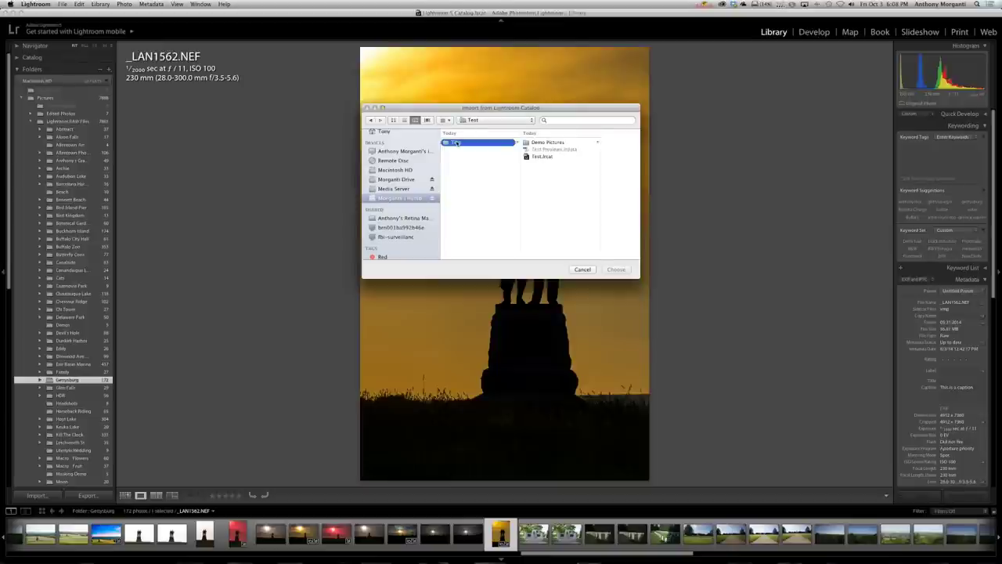
{"action": "left_click", "coordinate": [544, 157]}
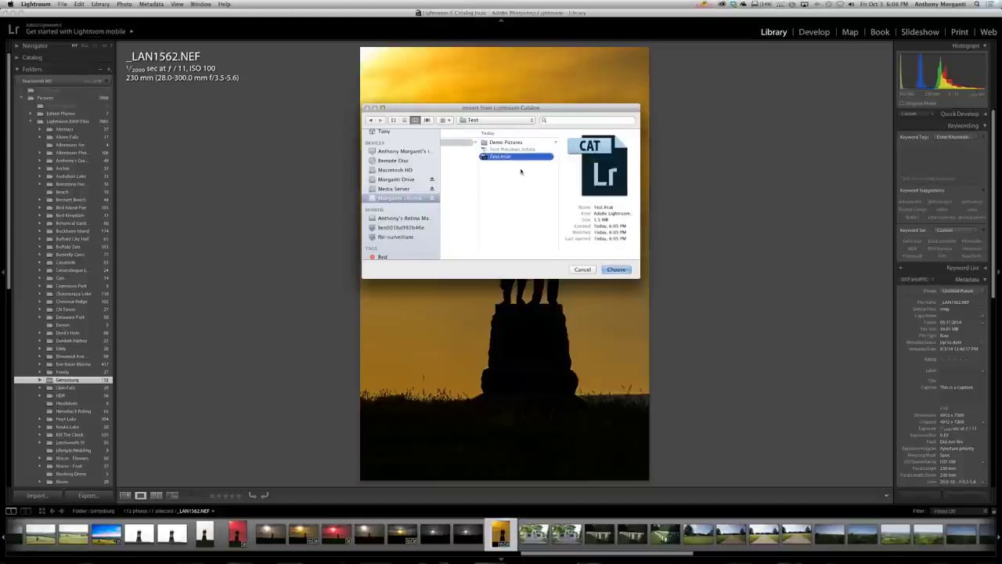
{"action": "left_click", "coordinate": [616, 268]}
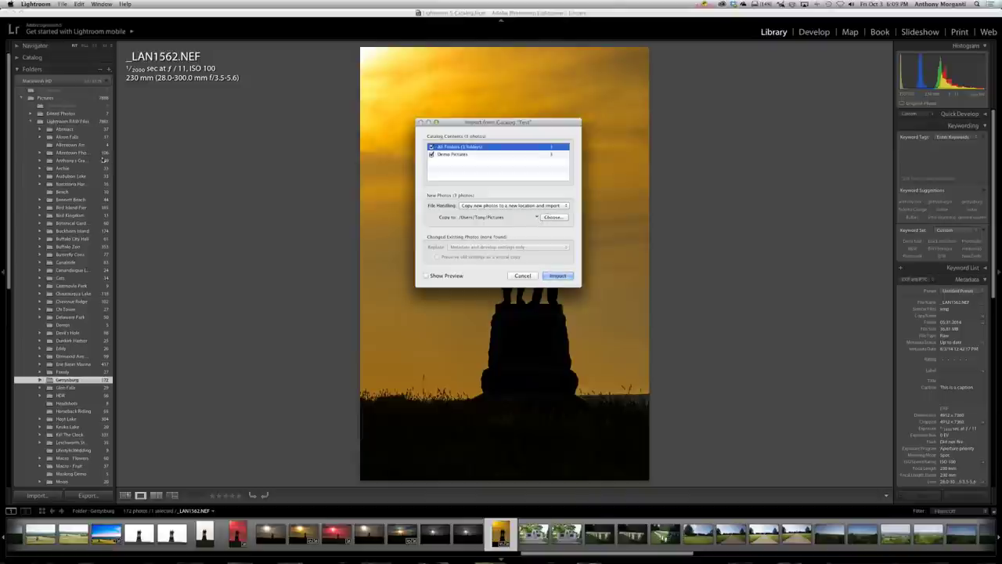
Step: Set the copy destination to Lightroom RAW Files and import the three Test photos
{"action": "left_click", "coordinate": [553, 217]}
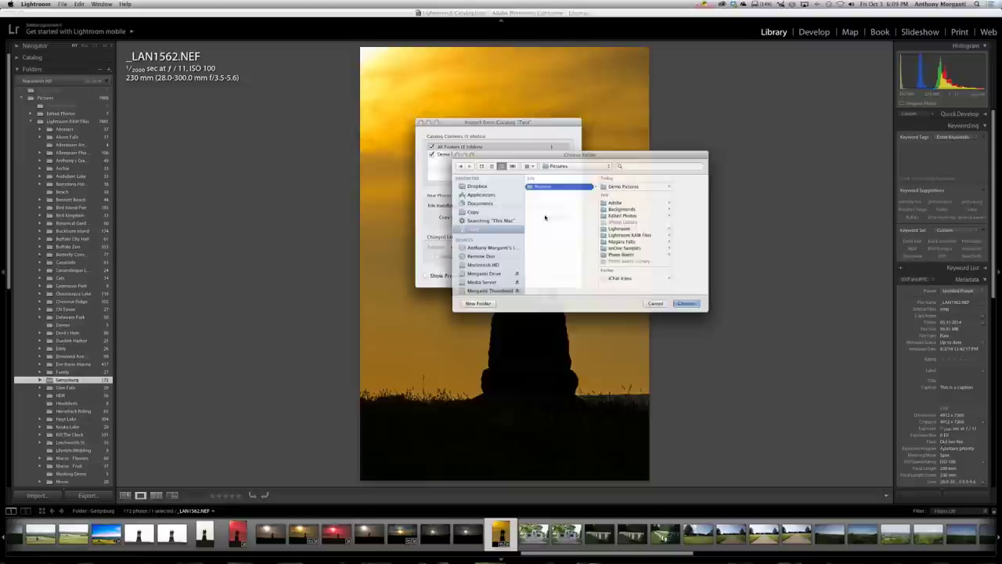
{"action": "left_click", "coordinate": [632, 236]}
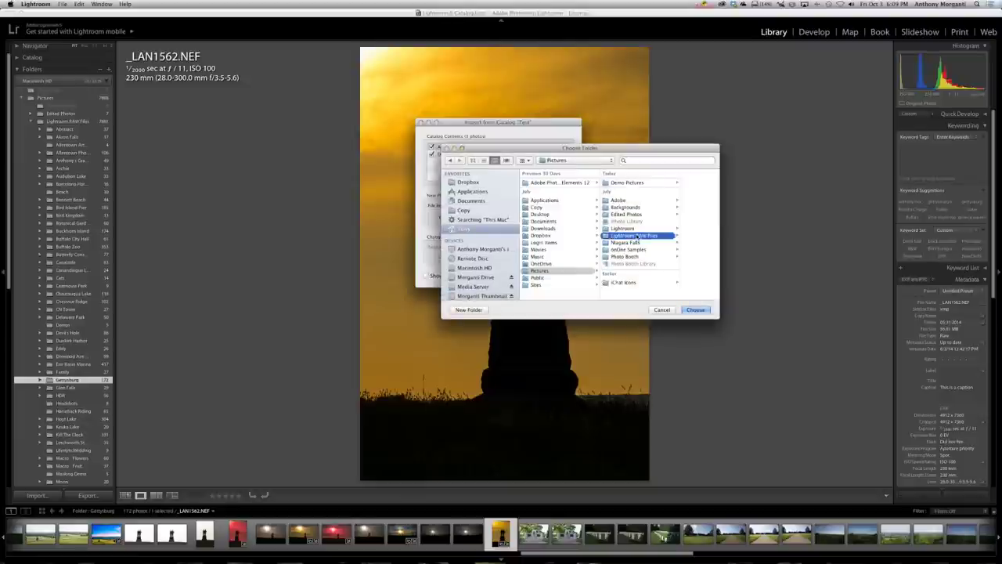
{"action": "left_click", "coordinate": [694, 309]}
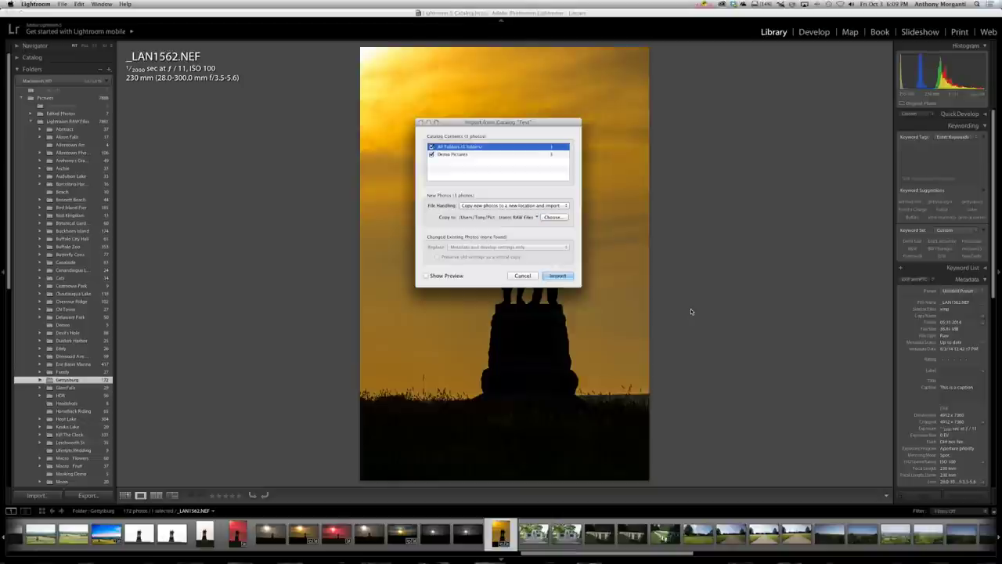
{"action": "left_click", "coordinate": [557, 276]}
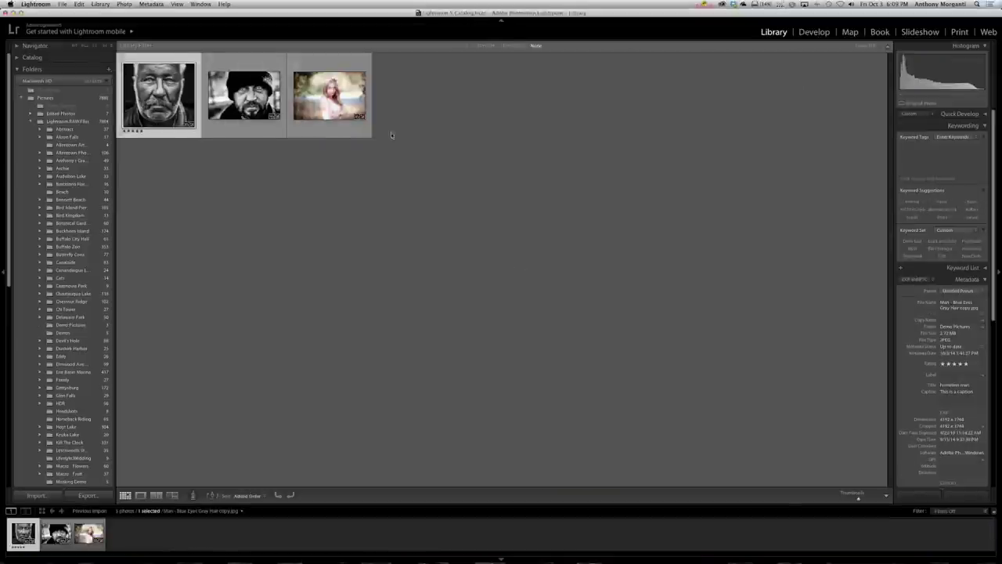
Step: Open 'Man - Blue Eyes Gray Hair copy.jpg' in Develop to confirm its black-and-white edits
{"action": "left_click", "coordinate": [814, 33]}
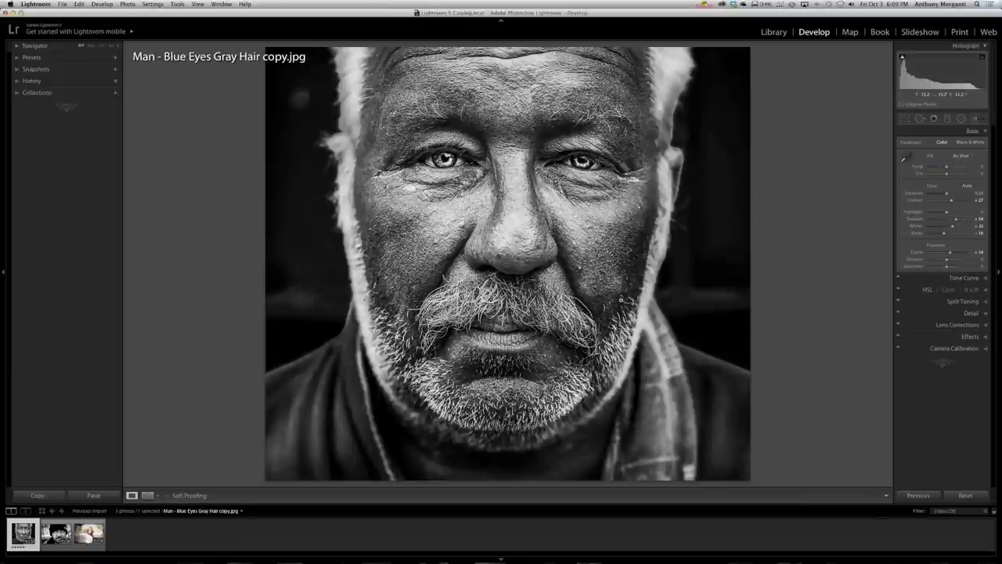
Step: Advance to the Hat and Beard photo, then Woman - Flowers In Hair, checking their edits
{"action": "key", "text": "Right"}
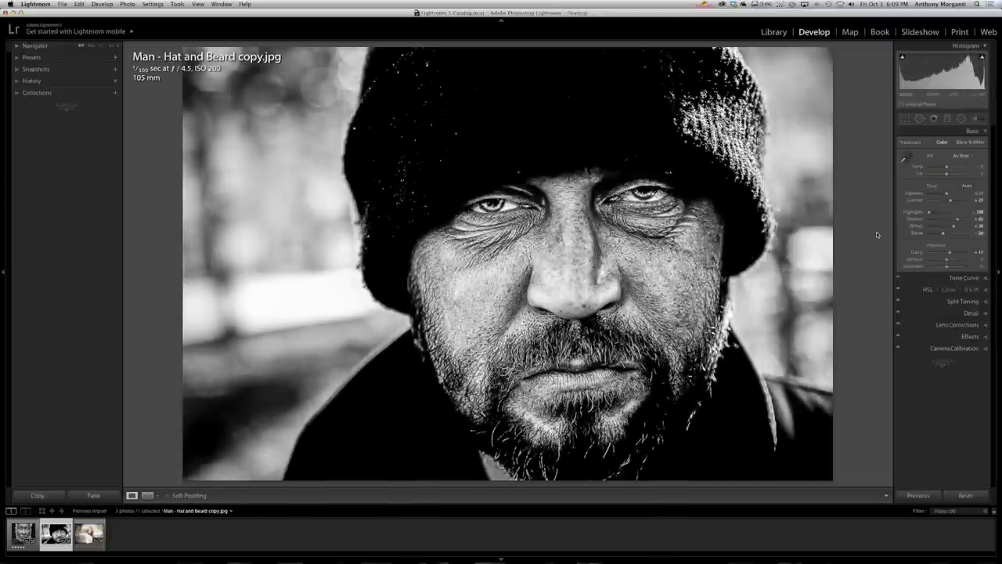
{"action": "key", "text": "Right"}
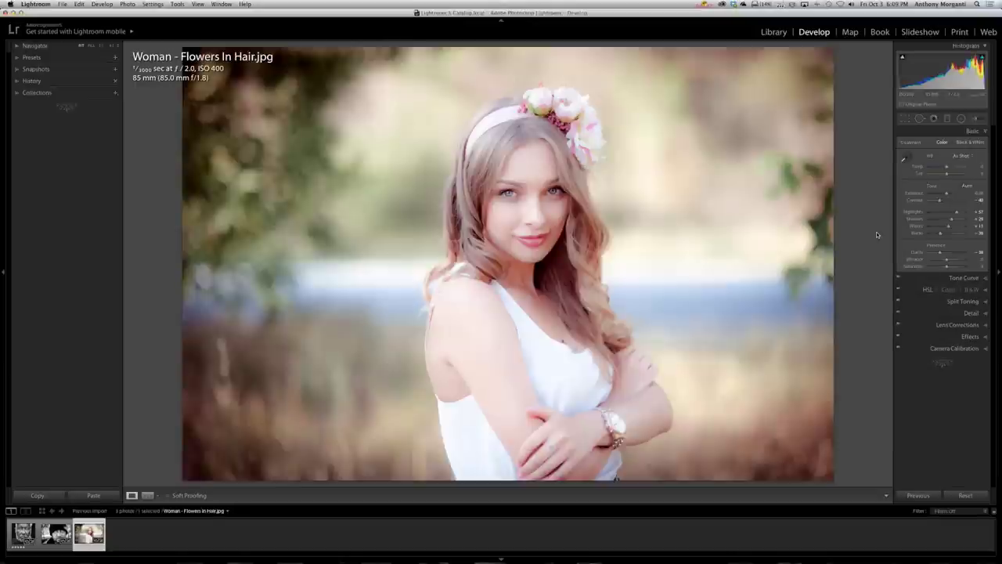